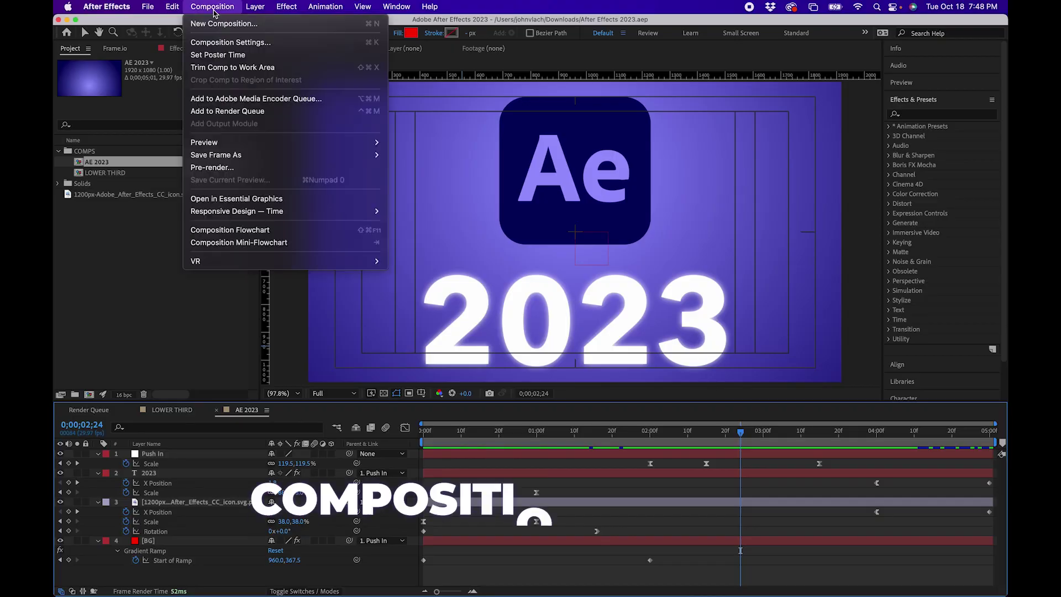
Step: Start a new composition and show its Preset list, including the new social media sizes
{"action": "left_click", "coordinate": [232, 21]}
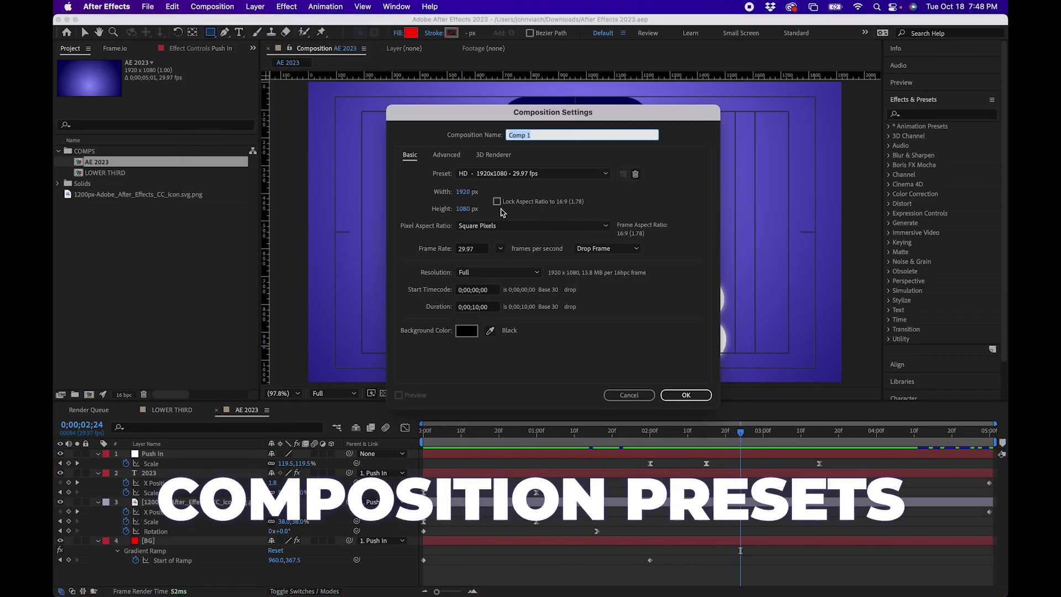
{"action": "key", "text": "Tab"}
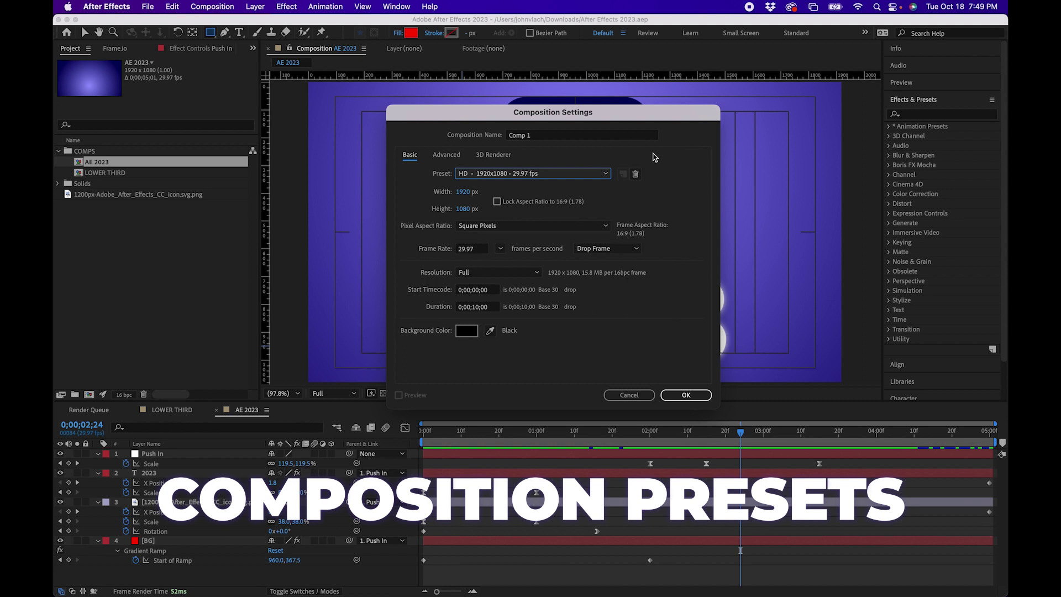
{"action": "left_click", "coordinate": [595, 170]}
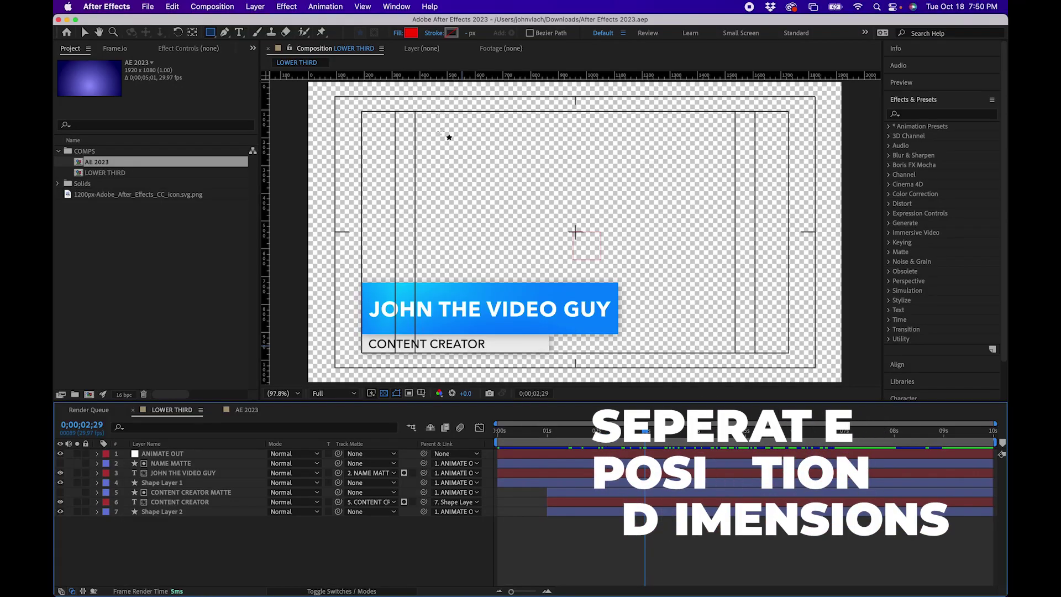
Step: Draw a red test rectangle, separate its Position into X and Y, then delete the layer
{"action": "left_click_drag", "start_coordinate": [441, 132], "coordinate": [697, 258]}
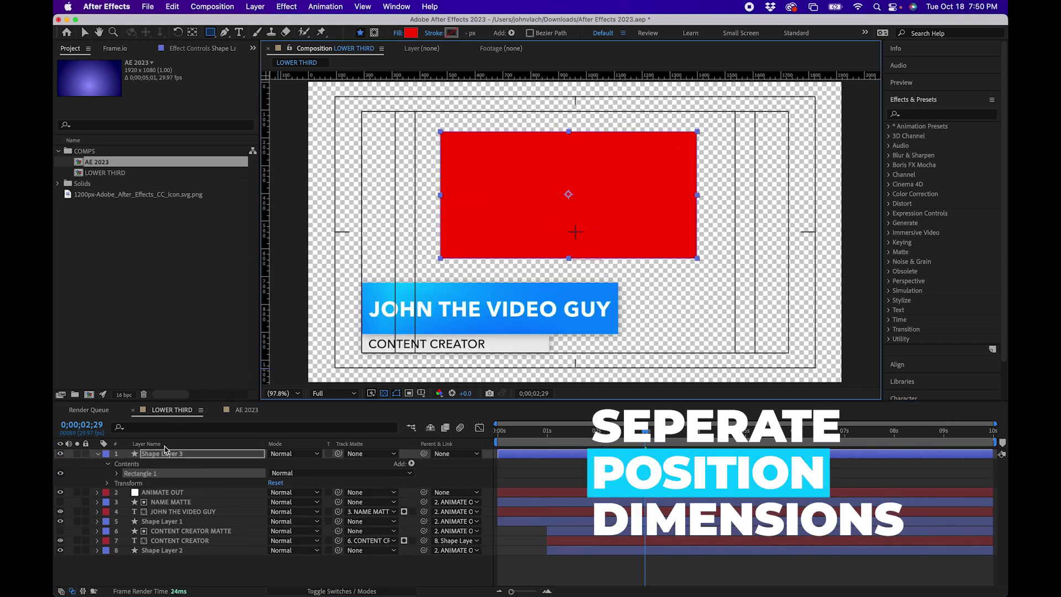
{"action": "left_click", "coordinate": [162, 455]}
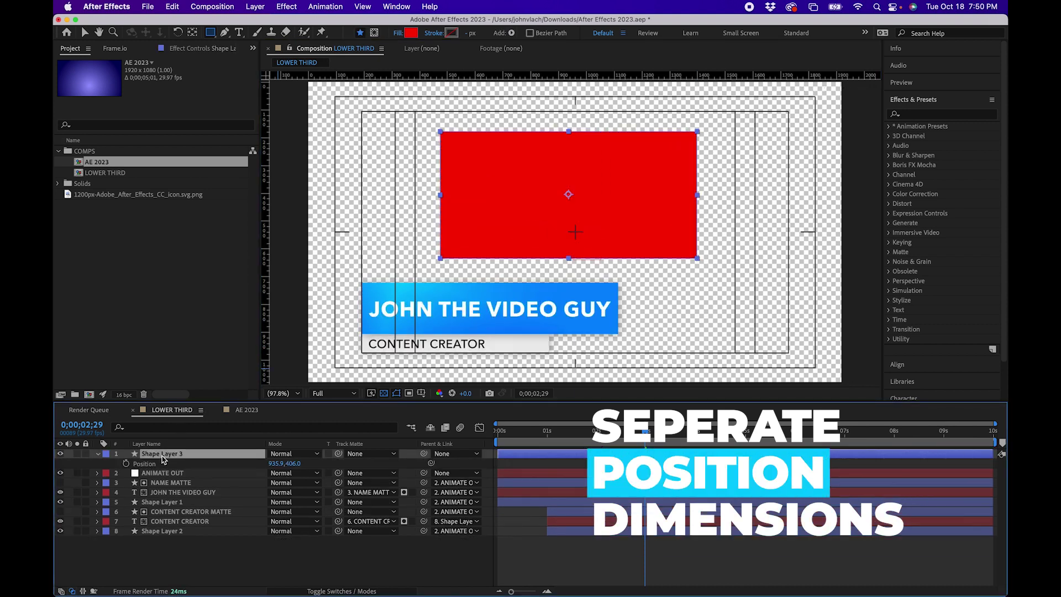
{"action": "key", "text": "p"}
{"action": "right_click", "coordinate": [159, 464]}
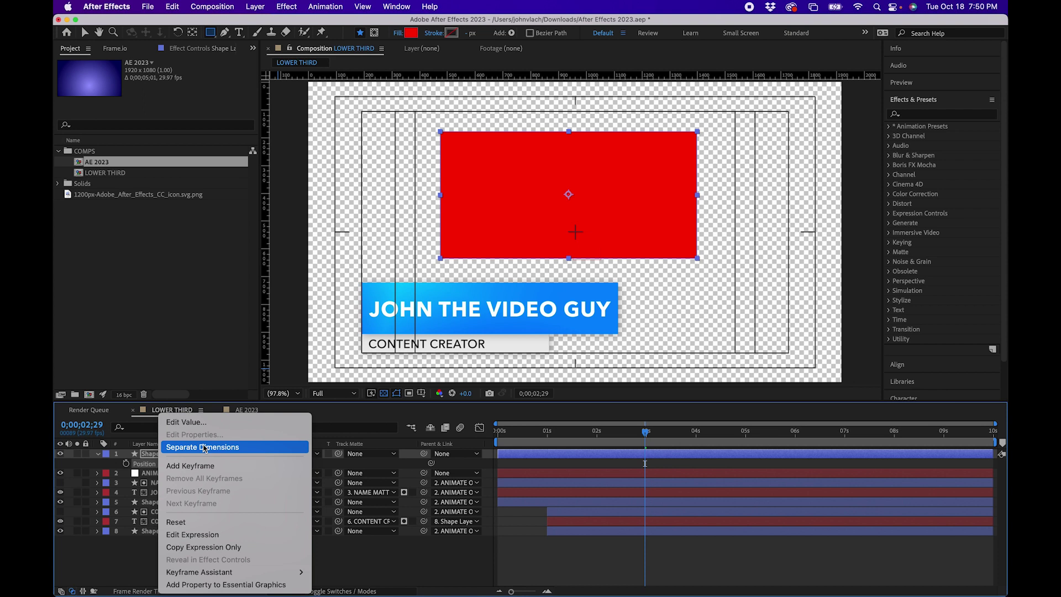
{"action": "left_click", "coordinate": [204, 448]}
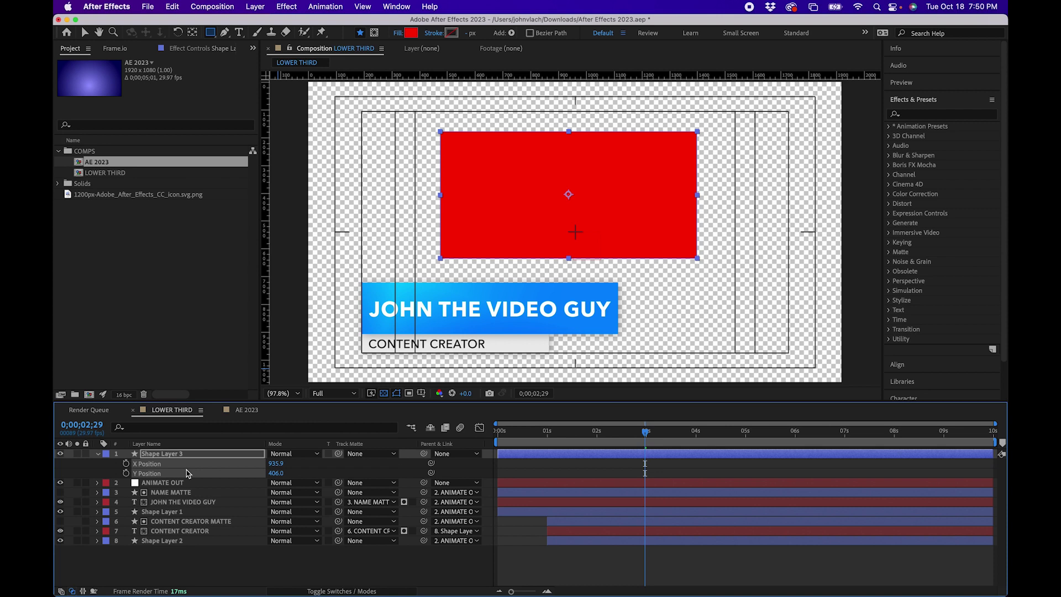
{"action": "key", "text": "Delete"}
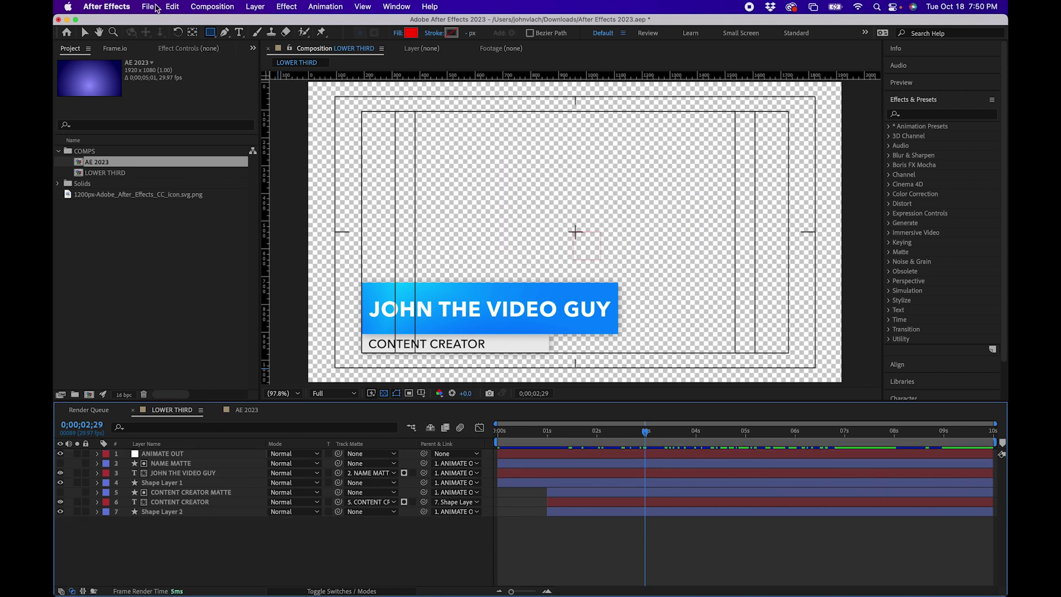
Step: Turn on Default Position Properties to Separated Dimensions in the General preferences
{"action": "left_click", "coordinate": [107, 7]}
{"action": "mouse_move", "coordinate": [111, 43]}
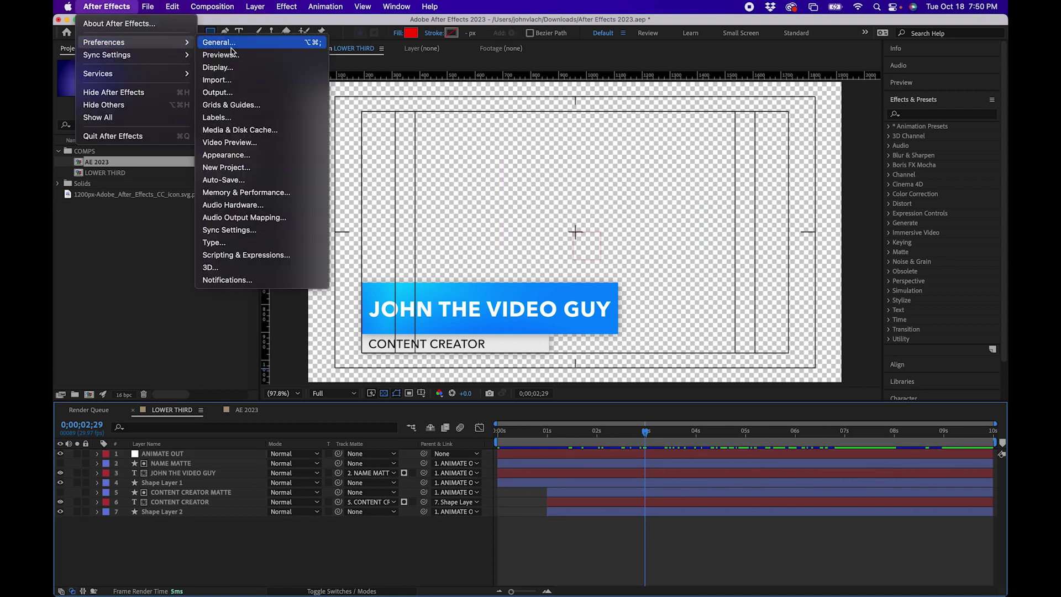
{"action": "left_click", "coordinate": [231, 48]}
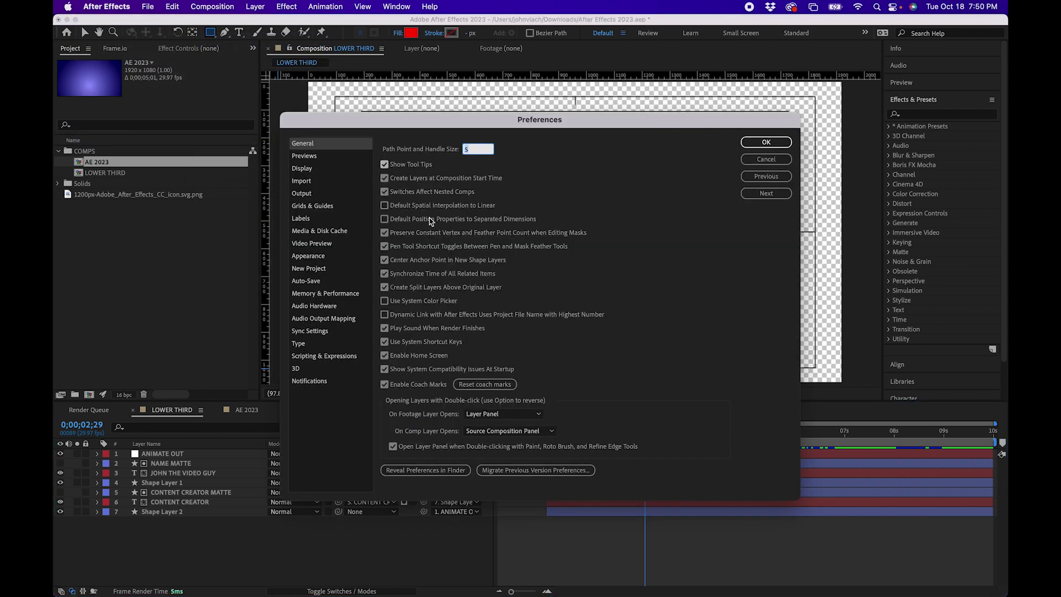
{"action": "left_click", "coordinate": [384, 220]}
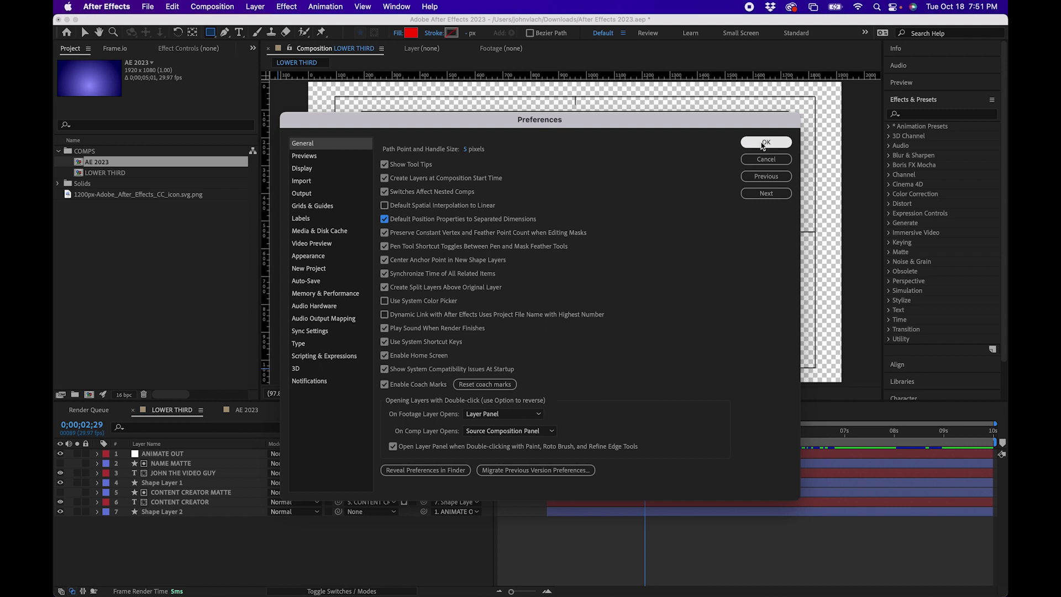
{"action": "left_click", "coordinate": [1002, 72]}
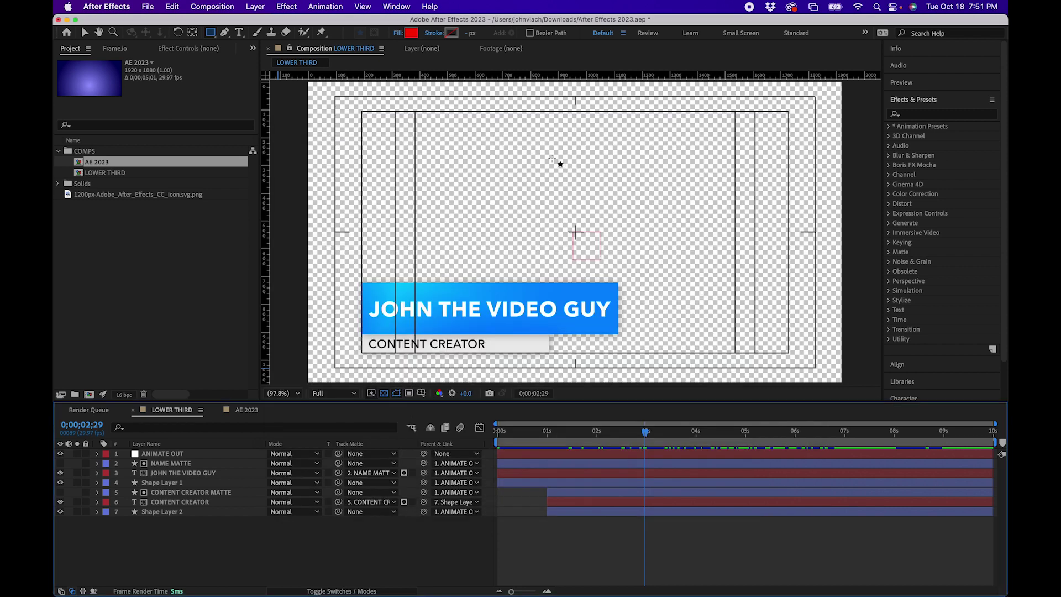
Step: Draw a new red rectangle and reveal its separate X and Y Position values
{"action": "left_click_drag", "start_coordinate": [455, 139], "coordinate": [702, 238]}
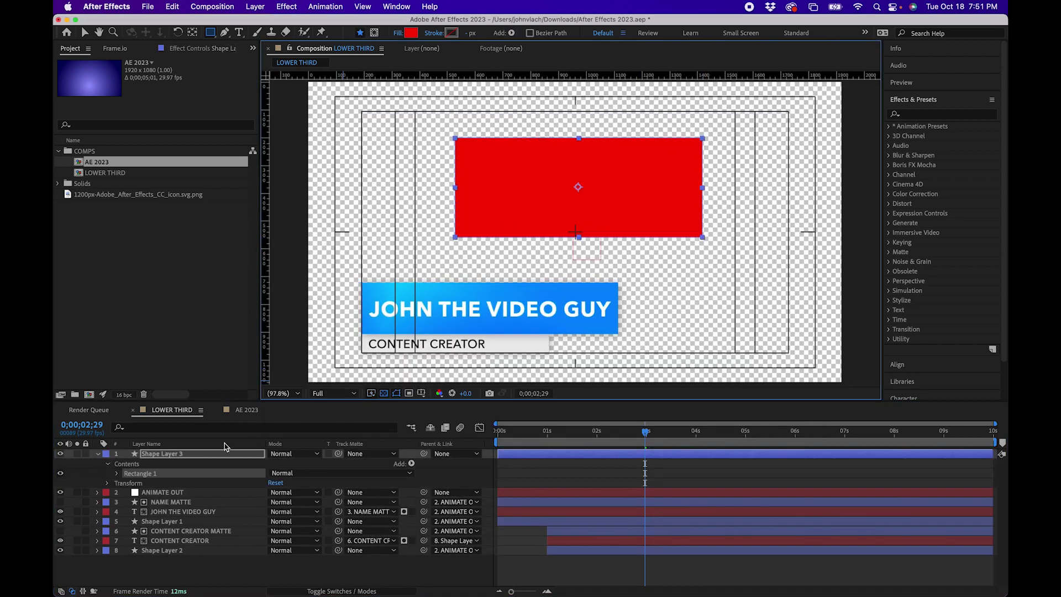
{"action": "left_click", "coordinate": [209, 456]}
{"action": "key", "text": "p"}
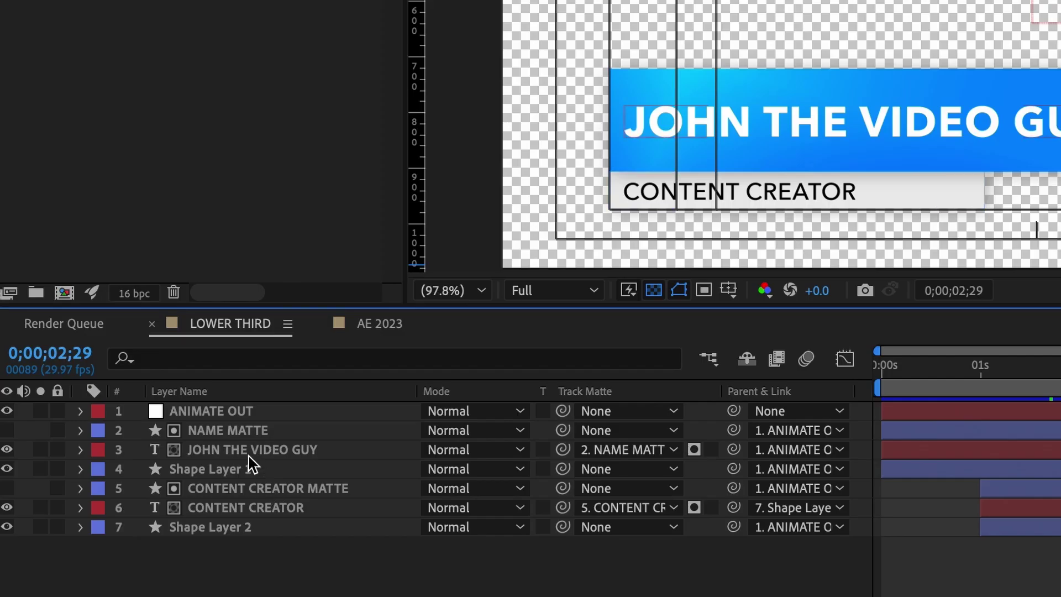
Step: Set 2. NAME MATTE as the track matte of the JOHN THE VIDEO GUY text layer
{"action": "left_click", "coordinate": [181, 473]}
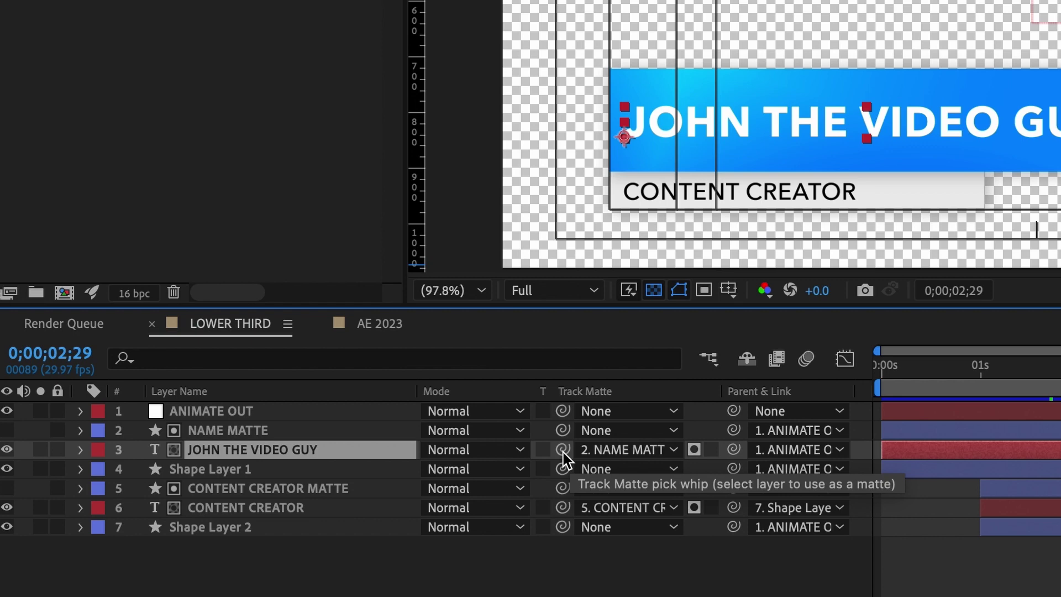
{"action": "left_click_drag", "start_coordinate": [563, 456], "coordinate": [379, 448]}
{"action": "left_click", "coordinate": [659, 450]}
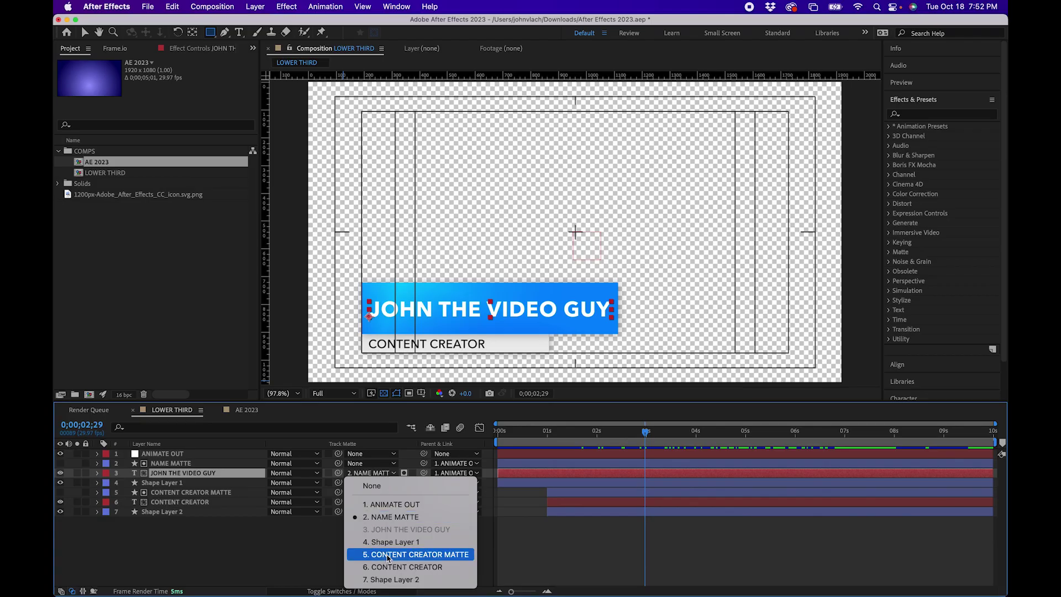
{"action": "left_click", "coordinate": [385, 518]}
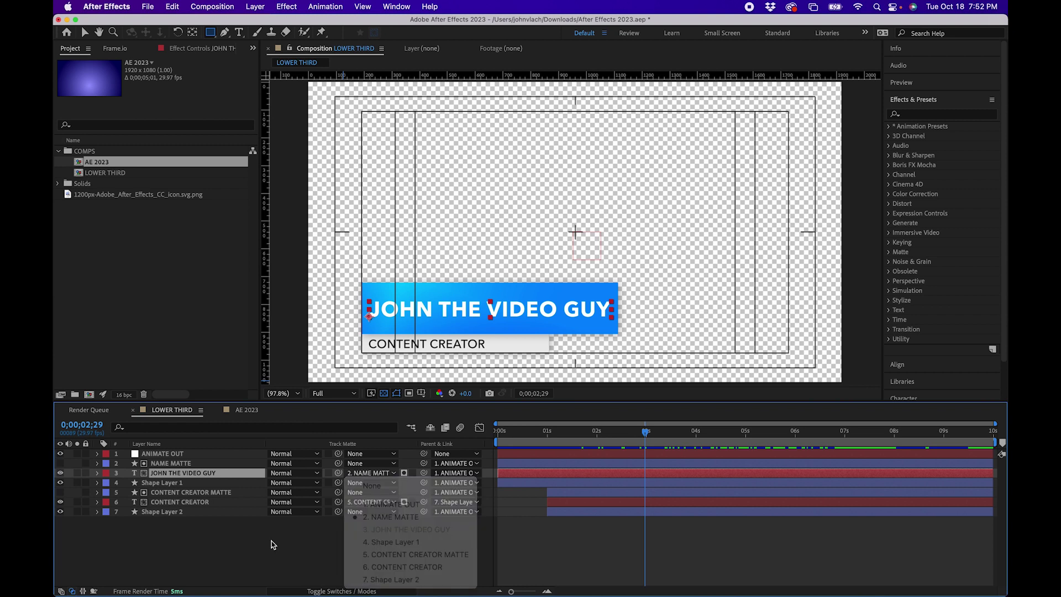
{"action": "left_click", "coordinate": [186, 467]}
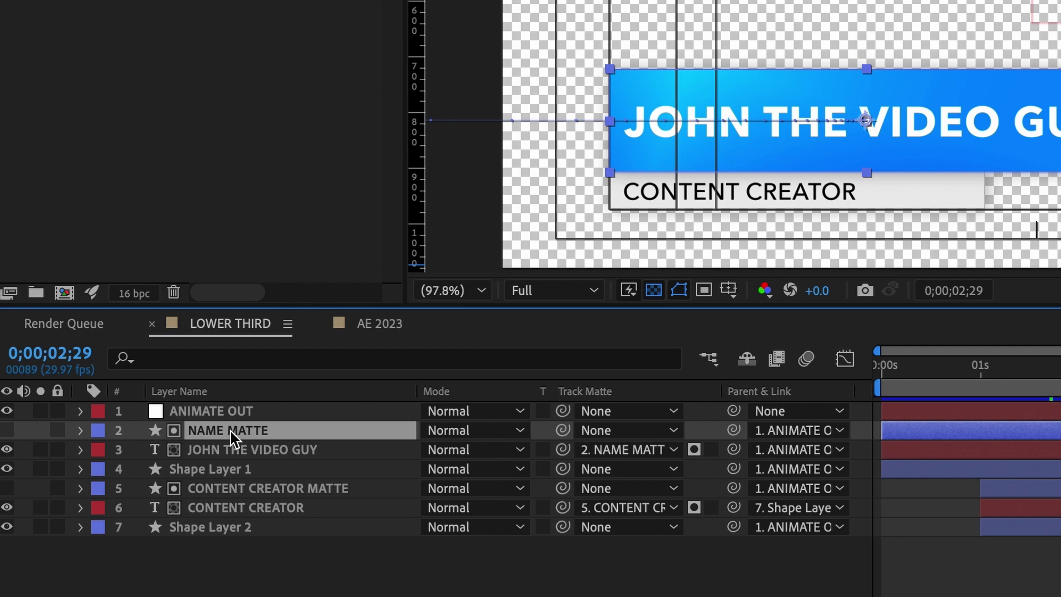
Step: Move NAME MATTE to the bottom of the stack, then undo to restore it above the name text
{"action": "left_click", "coordinate": [230, 448]}
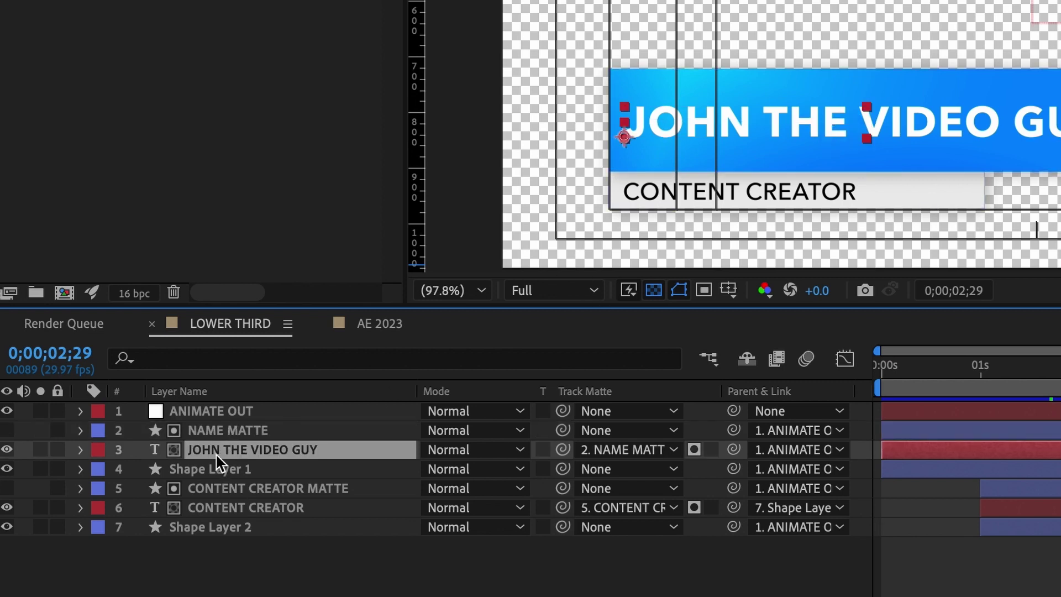
{"action": "left_click", "coordinate": [224, 436]}
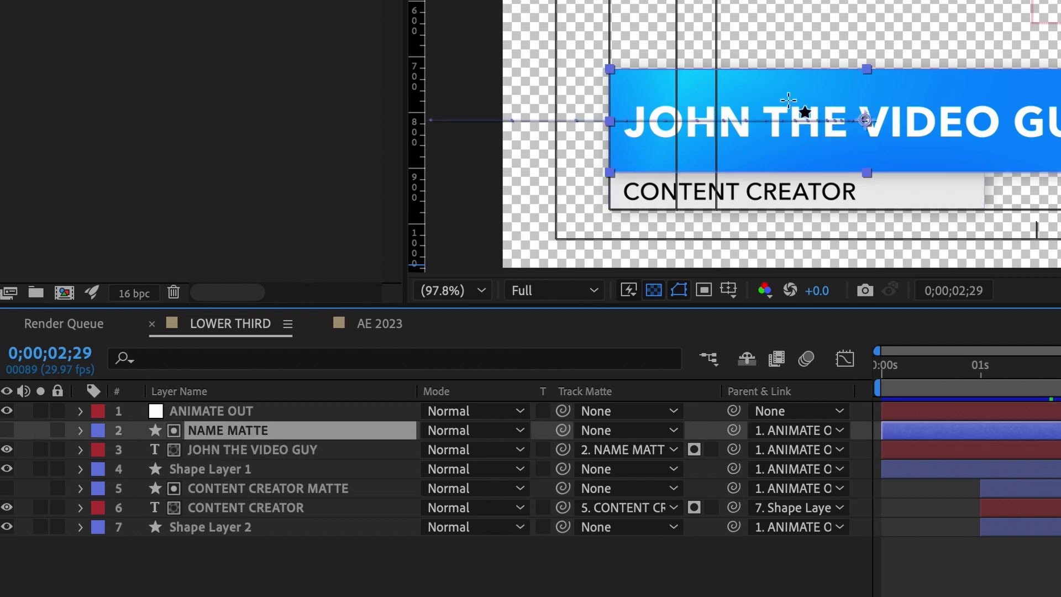
{"action": "left_click_drag", "start_coordinate": [249, 430], "coordinate": [232, 545]}
{"action": "left_click", "coordinate": [243, 559]}
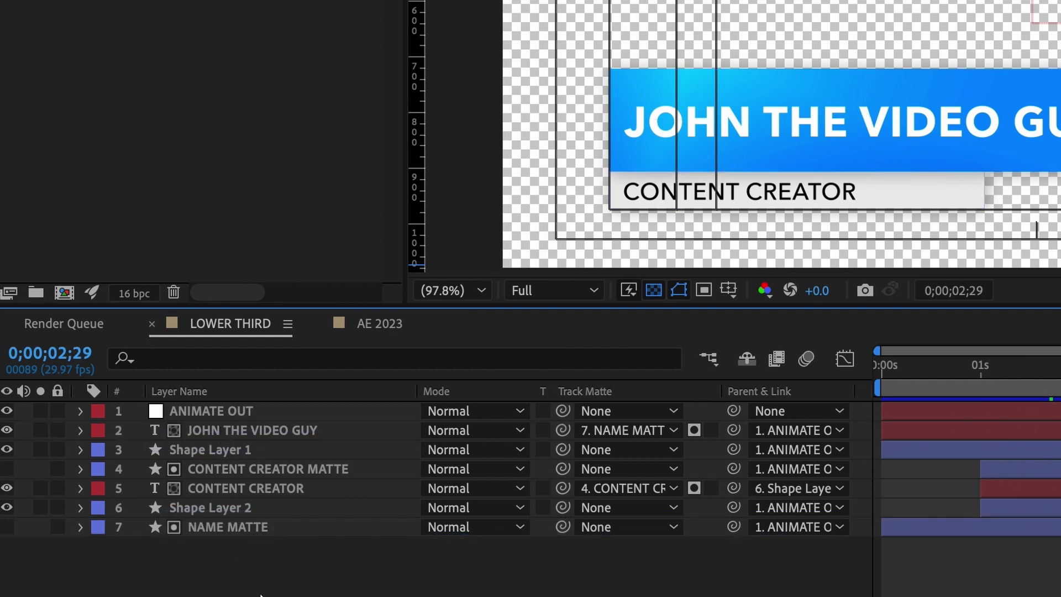
{"action": "key", "text": "ctrl+z"}
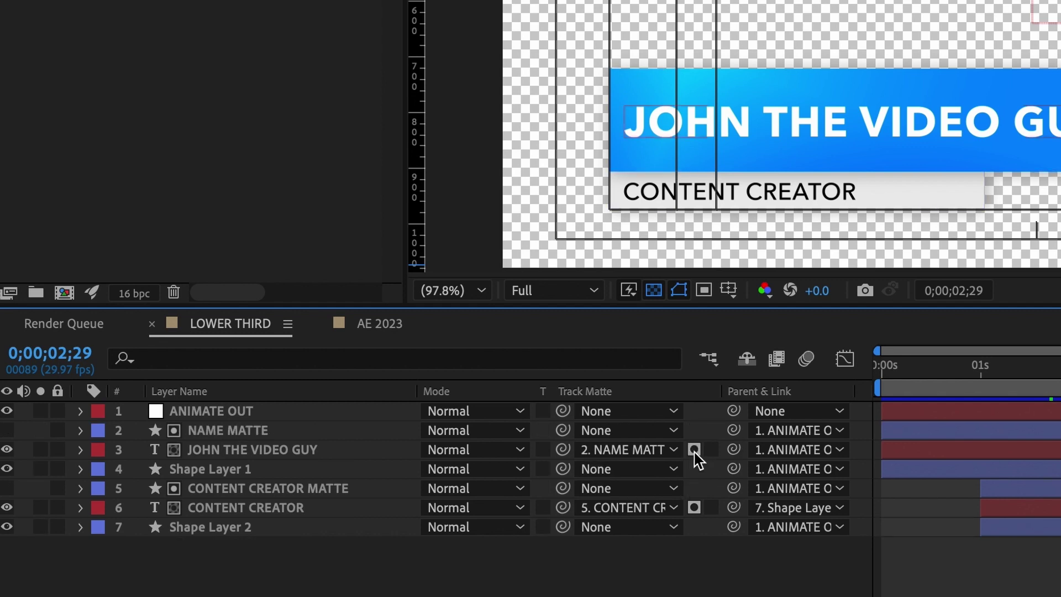
Step: Invert the name text's matte, toggling the inversion off and on to compare
{"action": "left_click", "coordinate": [694, 450]}
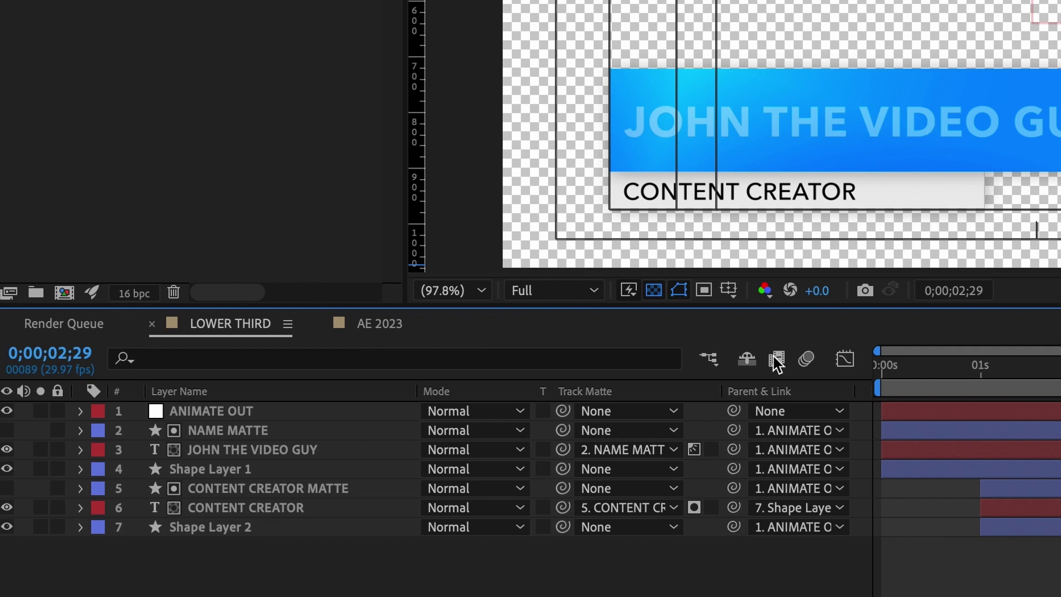
{"action": "left_click", "coordinate": [712, 450]}
{"action": "left_click", "coordinate": [711, 450]}
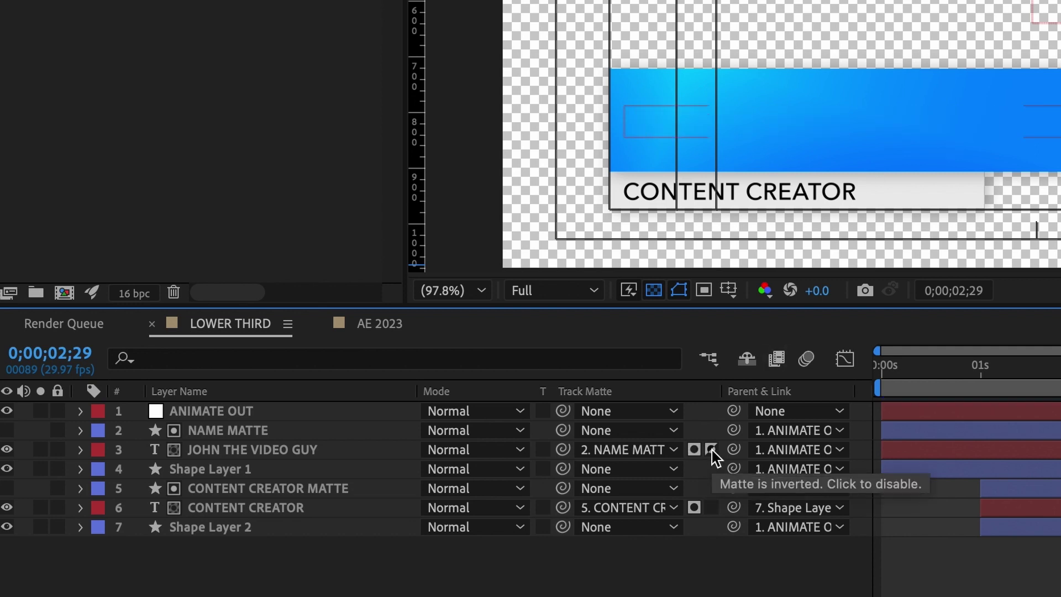
{"action": "left_click", "coordinate": [711, 450]}
{"action": "left_click", "coordinate": [711, 450]}
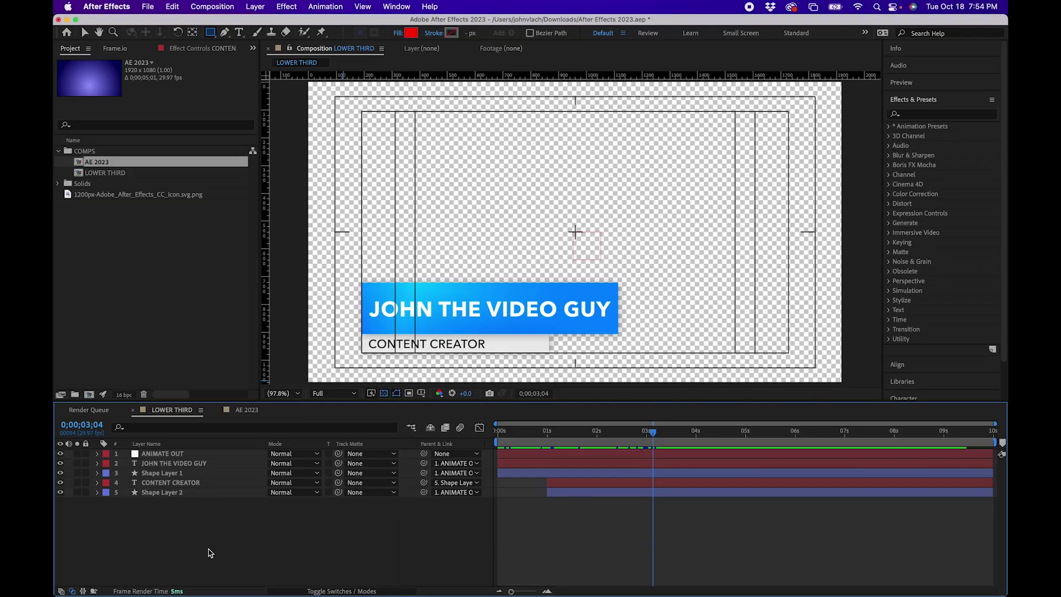
Step: Draw a red rectangle, make it the track matte for layers 2–6, and shift it to crop
{"action": "mouse_move", "coordinate": [346, 266]}
{"action": "left_mouse_down"}
{"action": "mouse_move", "coordinate": [521, 372]}
{"action": "mouse_move", "coordinate": [658, 344]}
{"action": "mouse_move", "coordinate": [639, 369]}
{"action": "left_mouse_up"}
{"action": "left_click_drag", "start_coordinate": [191, 553], "coordinate": [164, 497]}
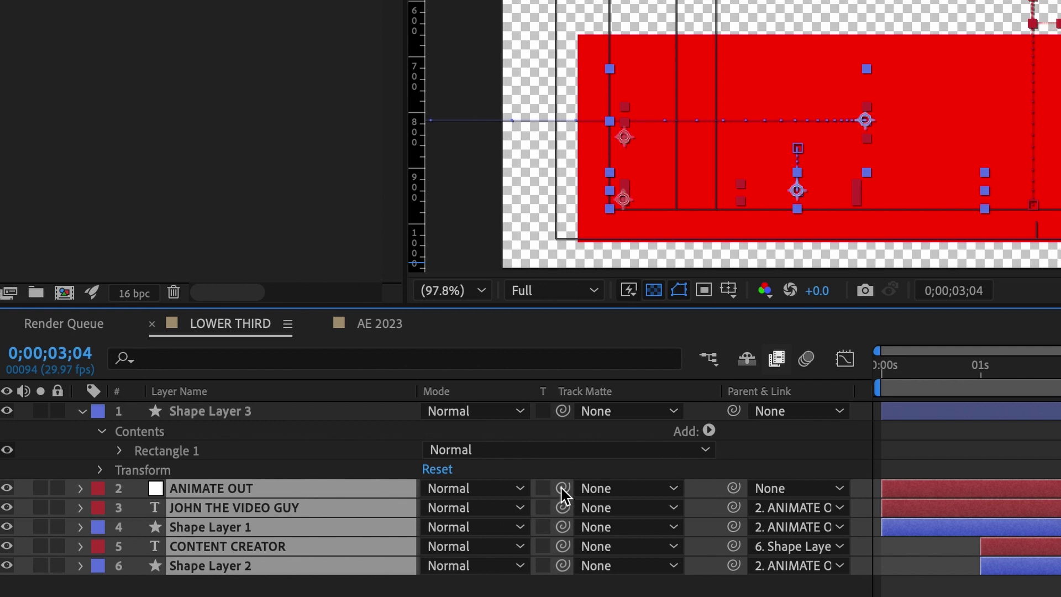
{"action": "left_click_drag", "start_coordinate": [563, 489], "coordinate": [255, 423]}
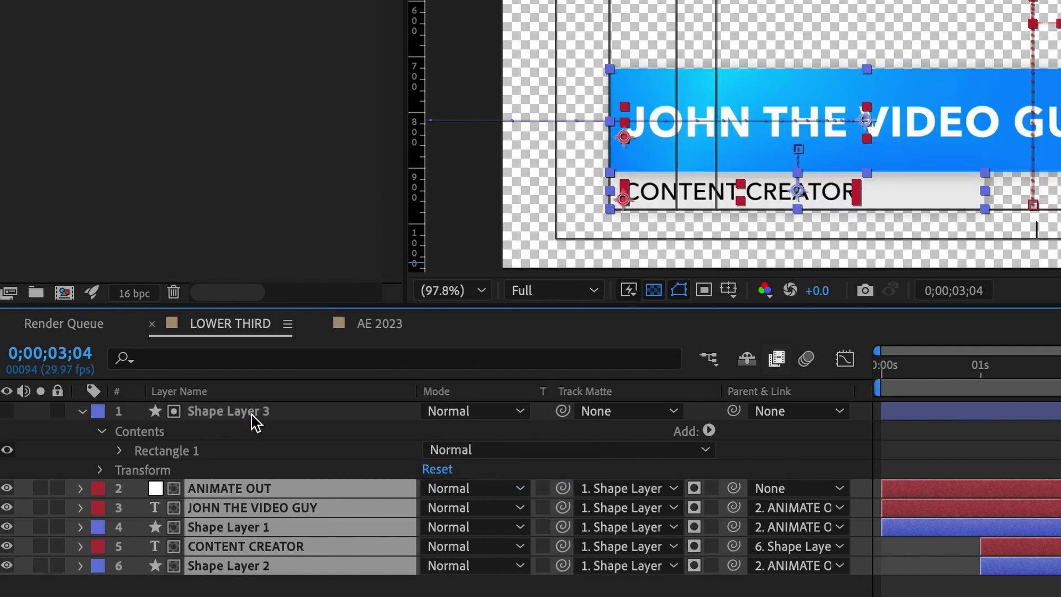
{"action": "left_click", "coordinate": [254, 422]}
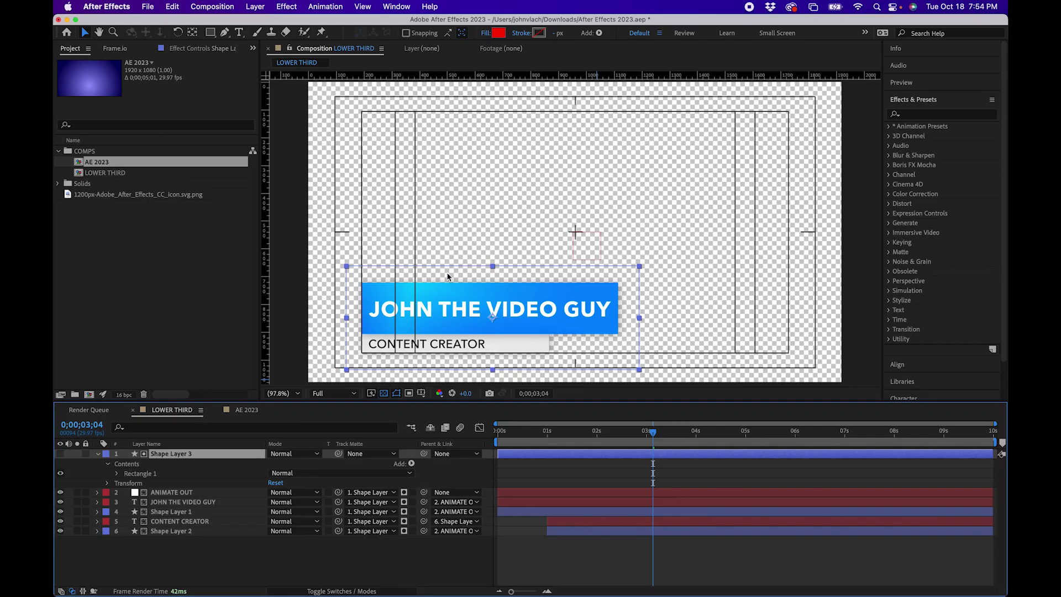
{"action": "left_click_drag", "start_coordinate": [448, 276], "coordinate": [559, 212]}
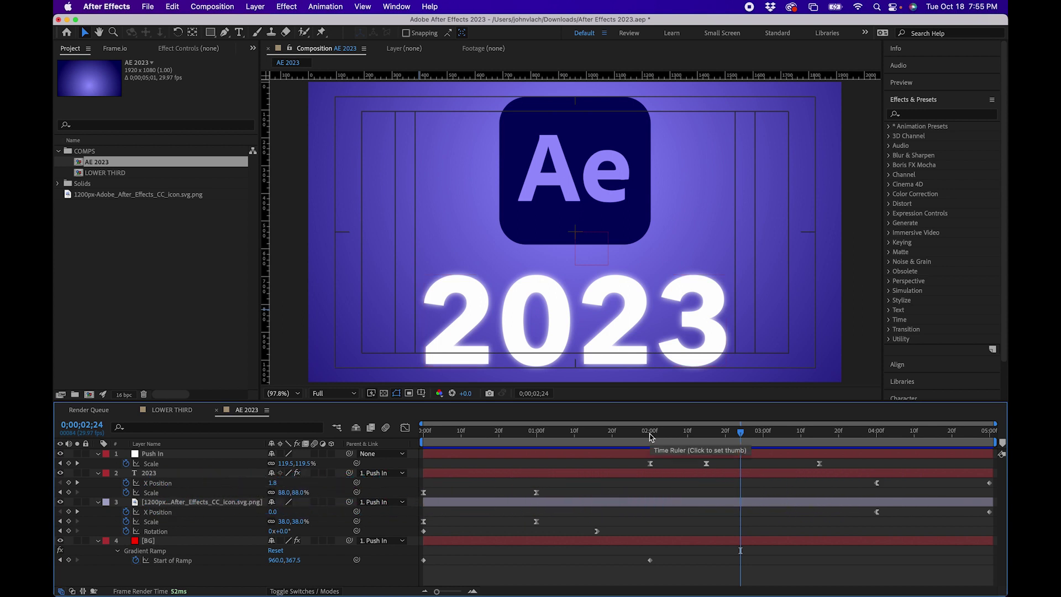
Step: Give the Scale, Rotation and Start of Ramp keyframes a red label
{"action": "left_click_drag", "start_coordinate": [651, 437], "coordinate": [707, 443]}
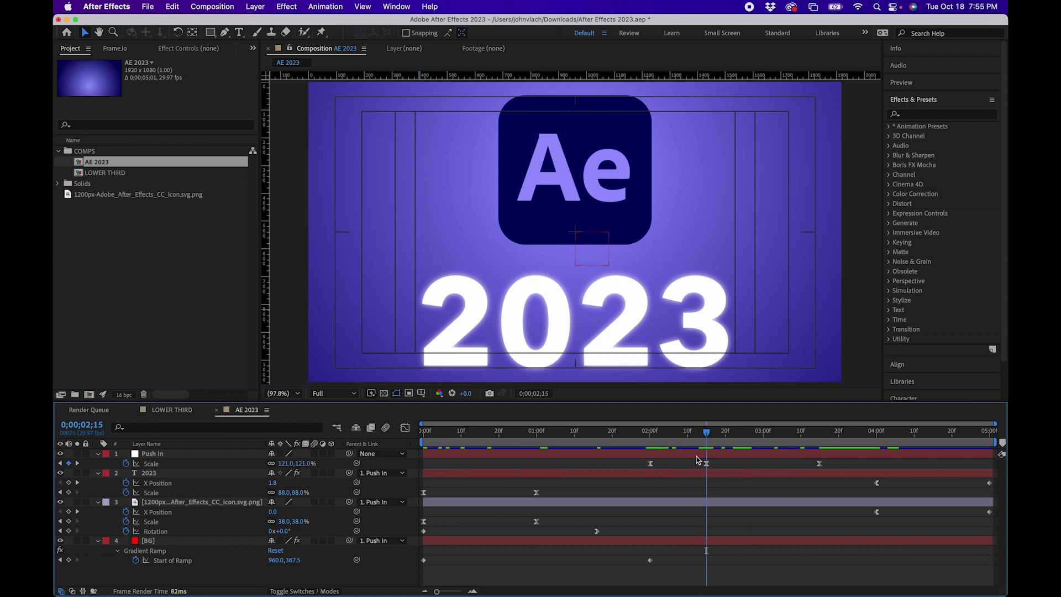
{"action": "left_click_drag", "start_coordinate": [673, 482], "coordinate": [412, 591]}
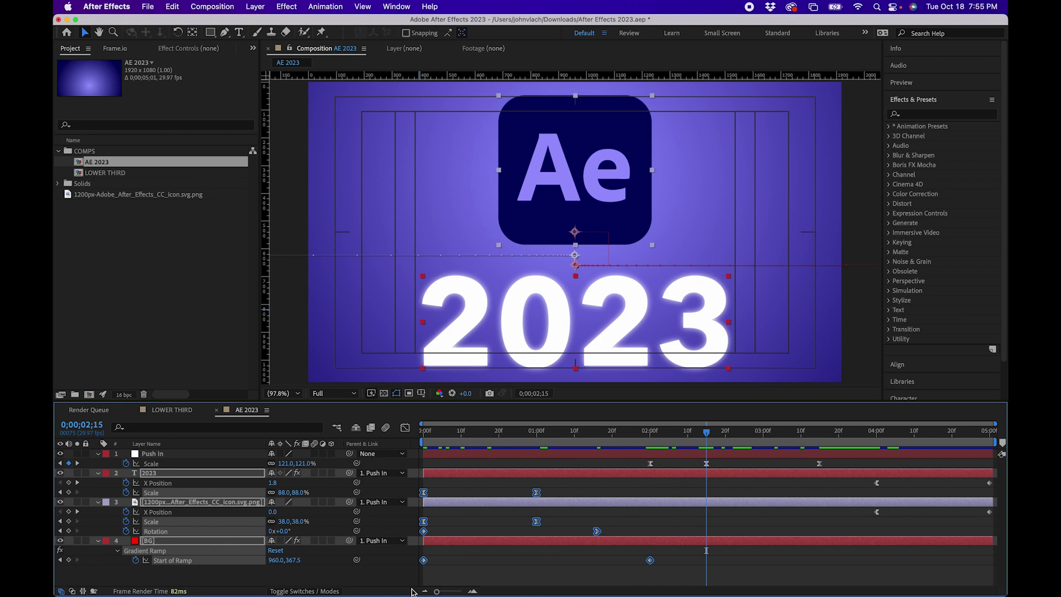
{"action": "right_click", "coordinate": [535, 522]}
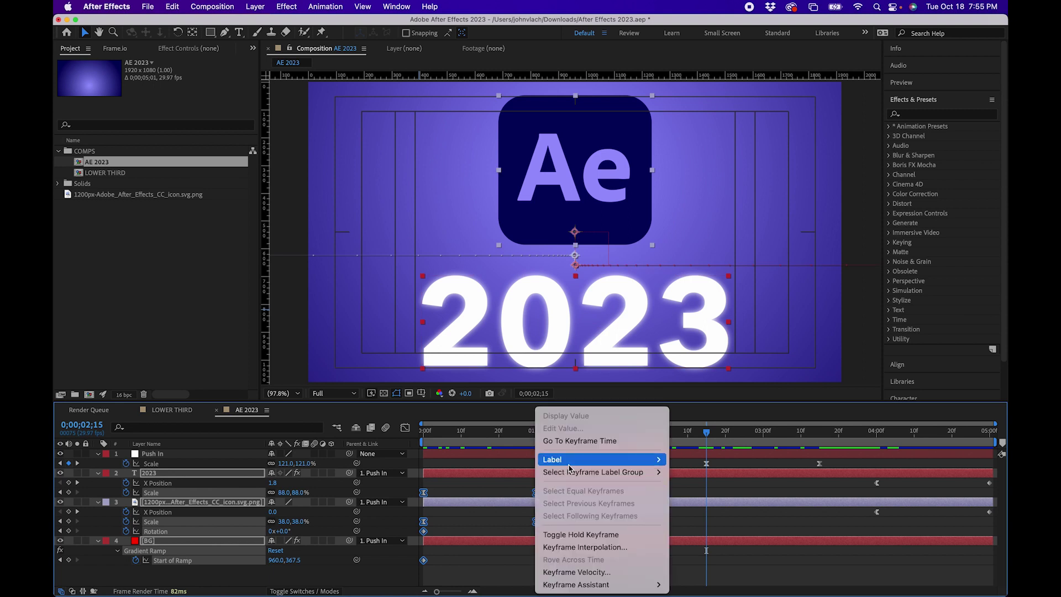
{"action": "mouse_move", "coordinate": [570, 464]}
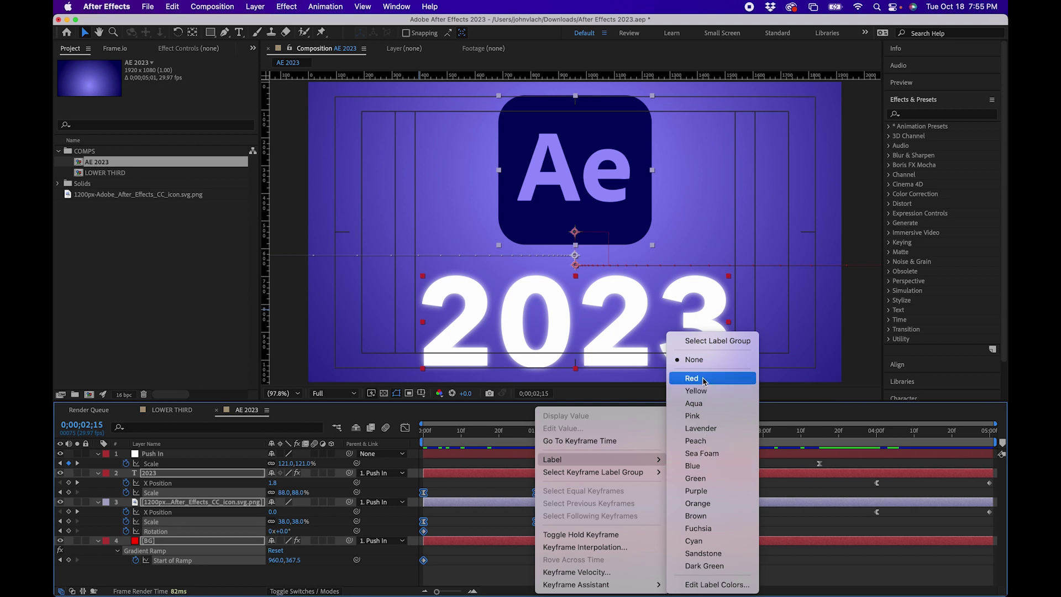
{"action": "left_click", "coordinate": [703, 380]}
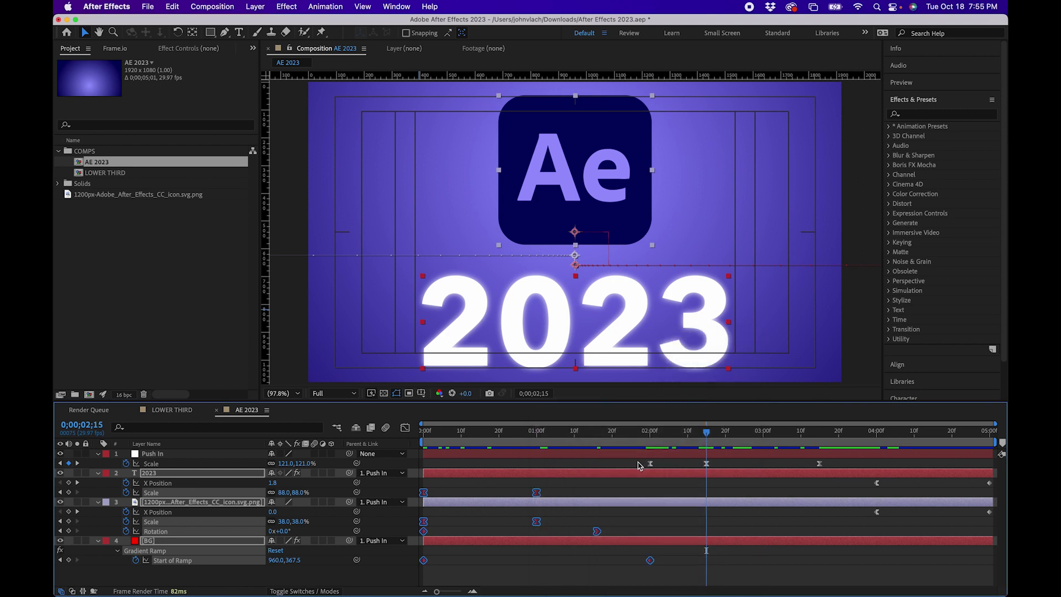
Step: Label Push In's Scale keyframes yellow and the X Position keyframes blue, then play the preview
{"action": "left_click_drag", "start_coordinate": [638, 466], "coordinate": [998, 517]}
{"action": "right_click", "coordinate": [706, 441]}
{"action": "key", "text": "Escape"}
{"action": "right_click", "coordinate": [650, 463]}
{"action": "left_click", "coordinate": [817, 391]}
{"action": "right_click", "coordinate": [877, 482]}
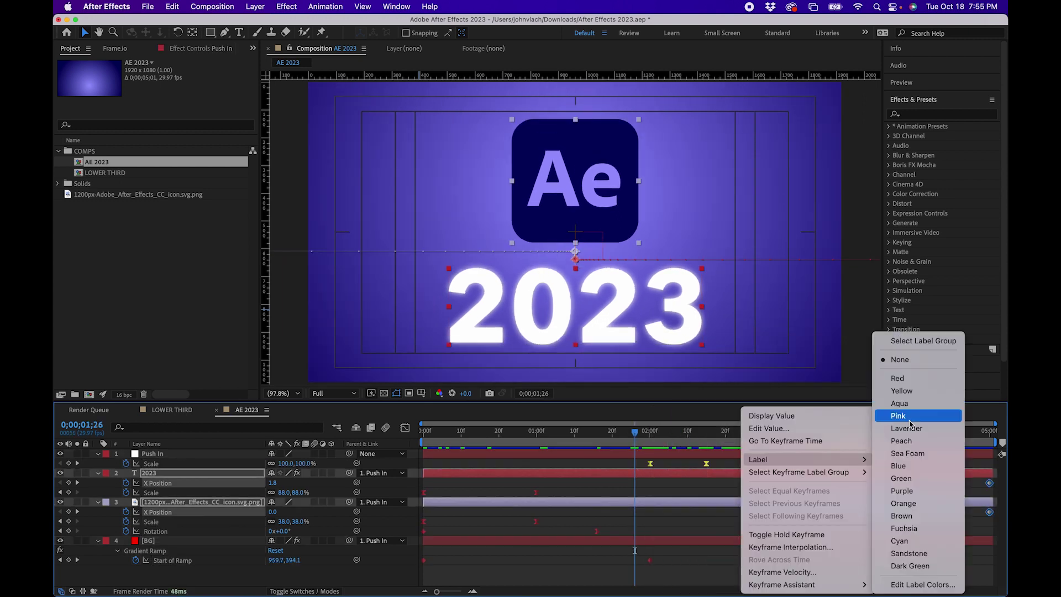
{"action": "left_click", "coordinate": [899, 466]}
{"action": "key", "text": "space"}
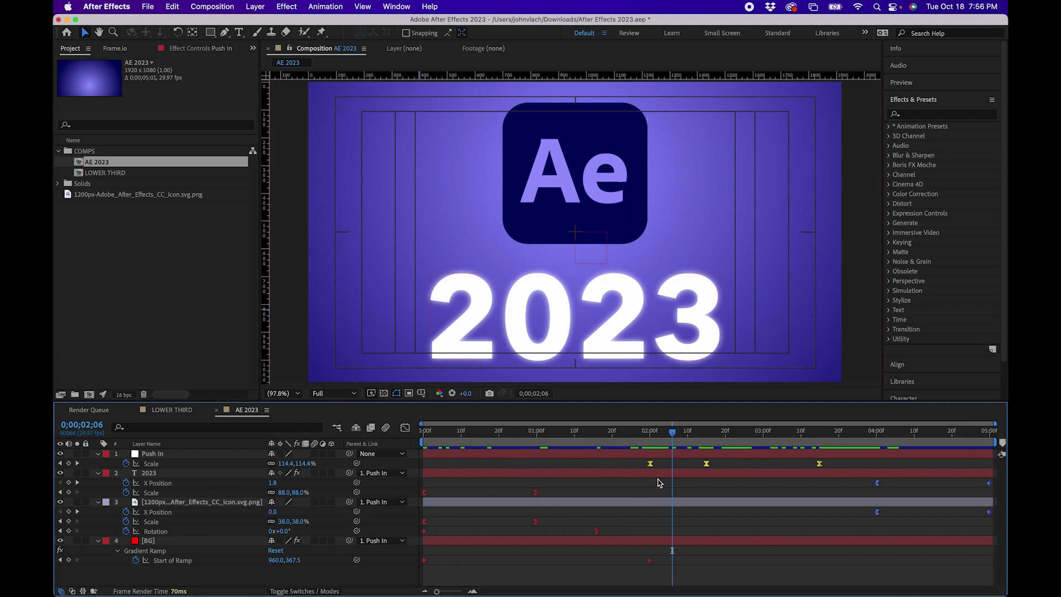
Step: Select red-labelled keyframes on all layers and compress them so the intro finishes in about one second
{"action": "right_click", "coordinate": [598, 532]}
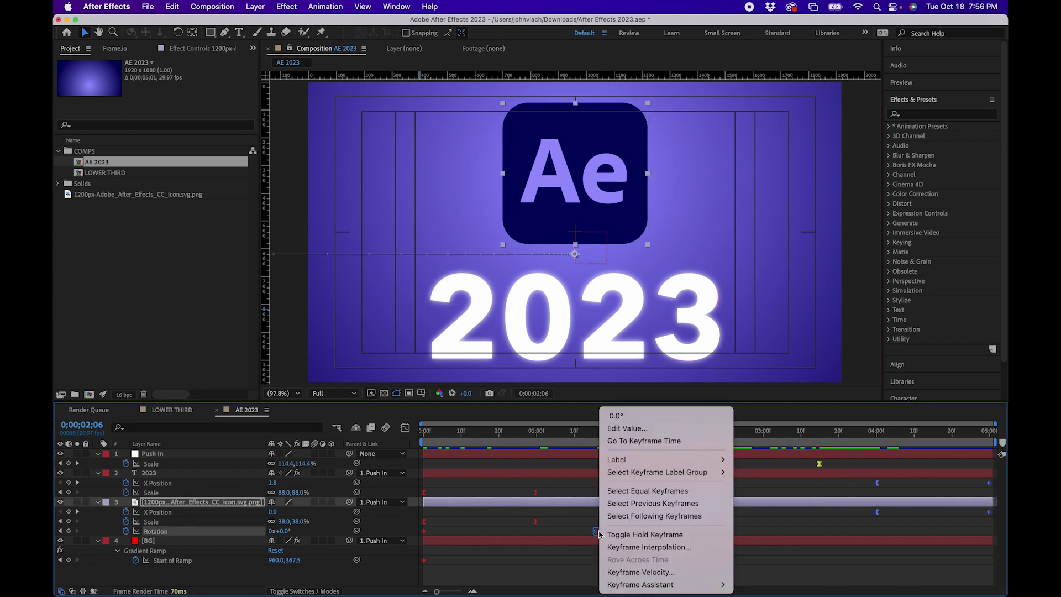
{"action": "mouse_move", "coordinate": [636, 475]}
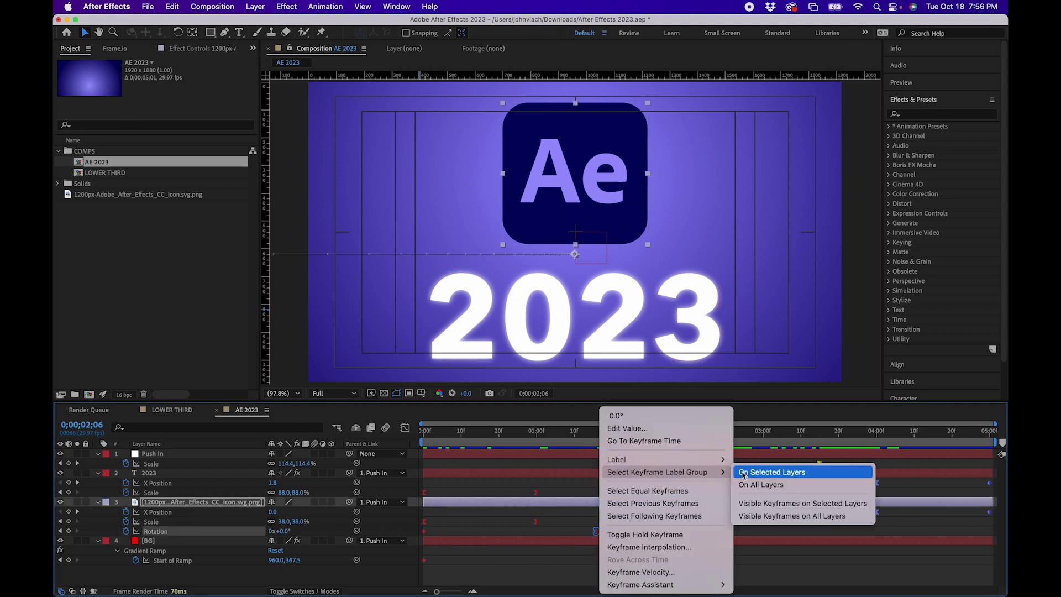
{"action": "left_click", "coordinate": [800, 486]}
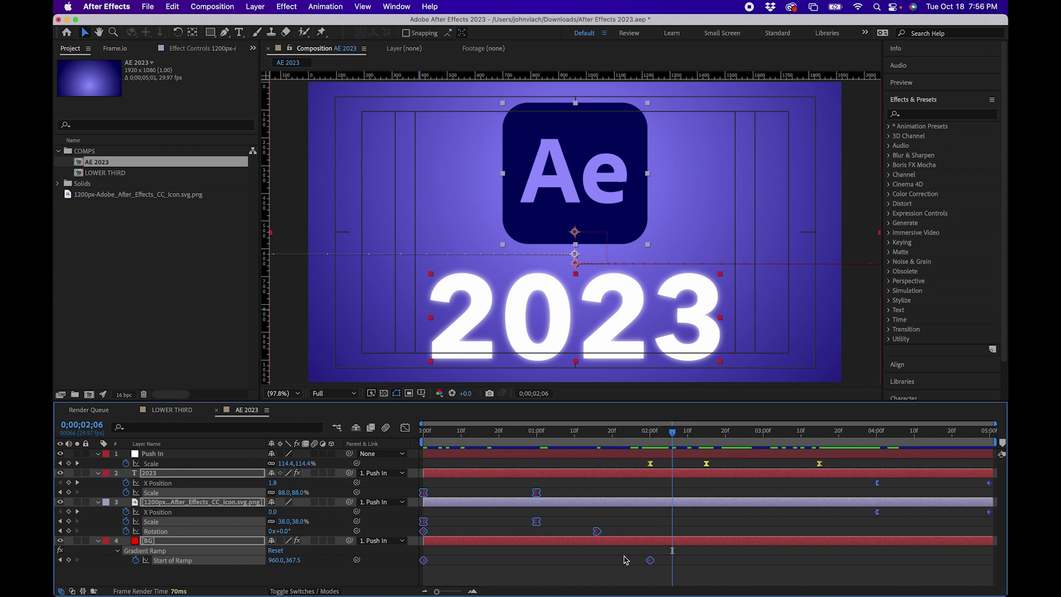
{"action": "mouse_move", "coordinate": [653, 565]}
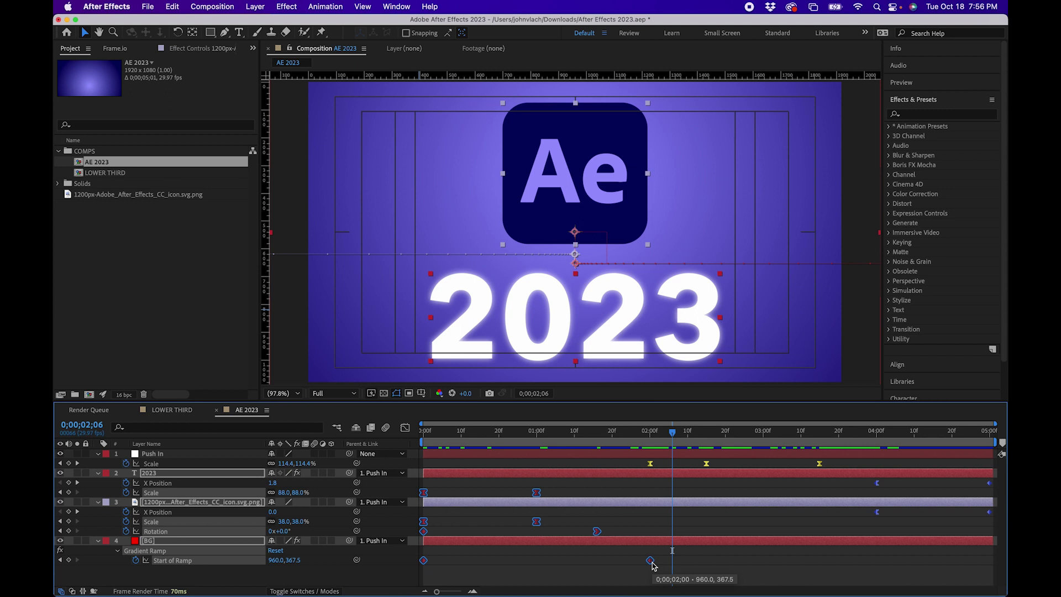
{"action": "left_click_drag", "start_coordinate": [653, 565], "coordinate": [518, 560]}
{"action": "key", "text": "space"}
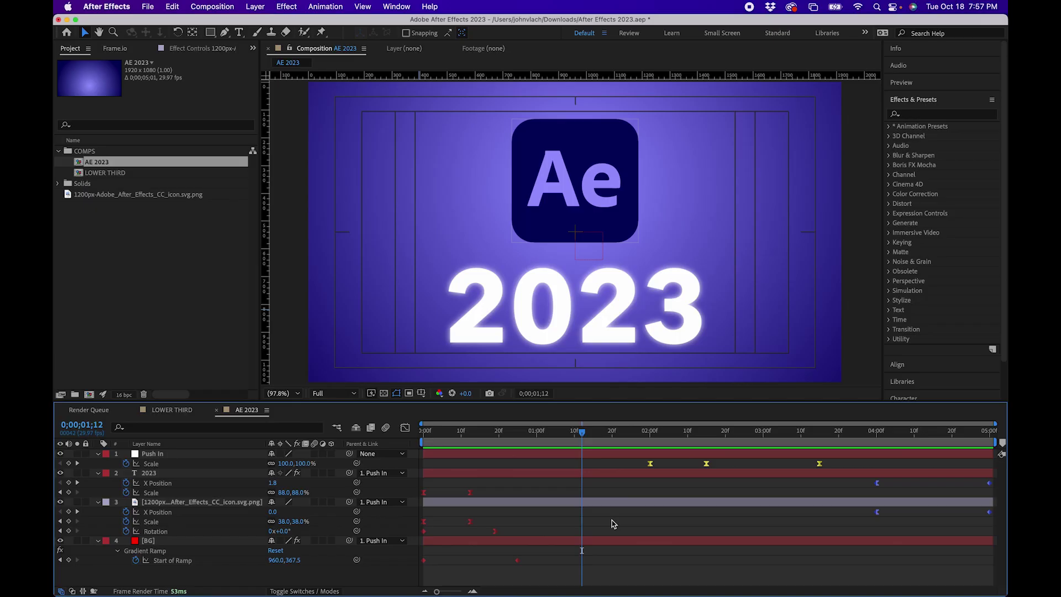
Step: Add the AE 2023 comp to the Render Queue and open the Lossless output module presets
{"action": "key", "text": "ctrl+super+m"}
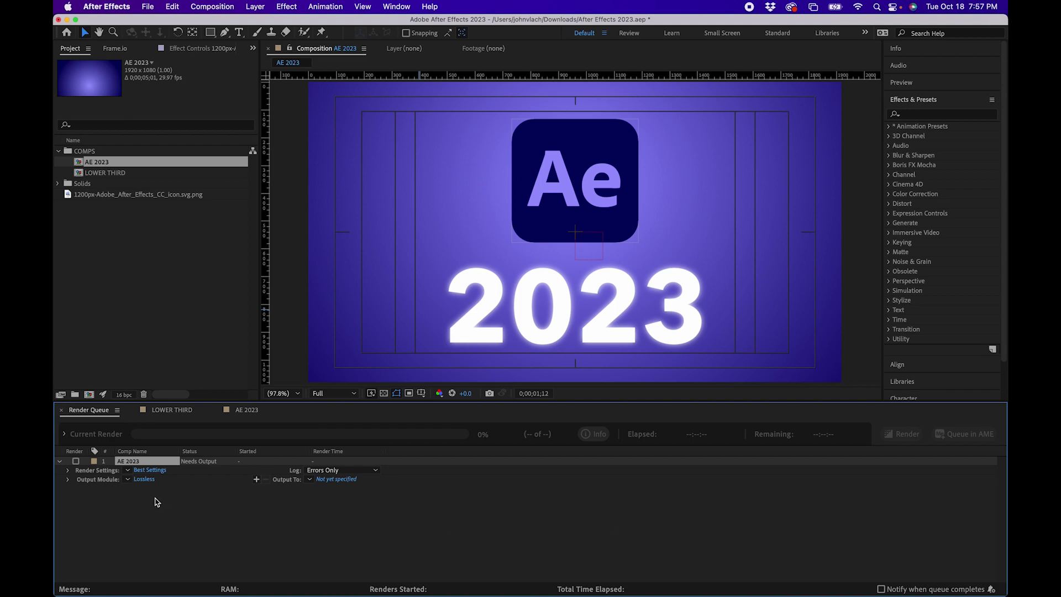
{"action": "left_click", "coordinate": [127, 479]}
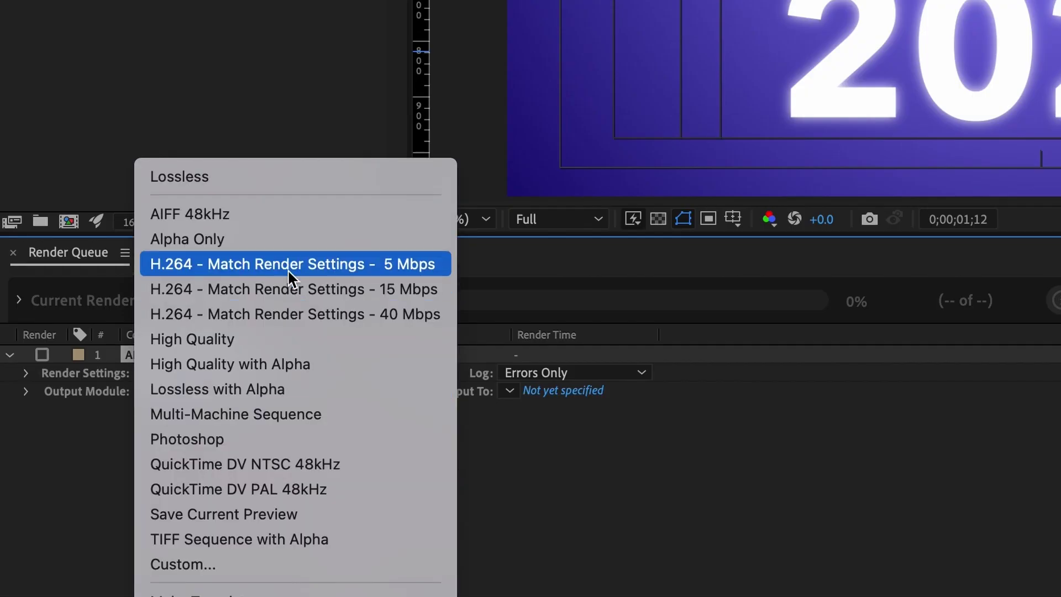